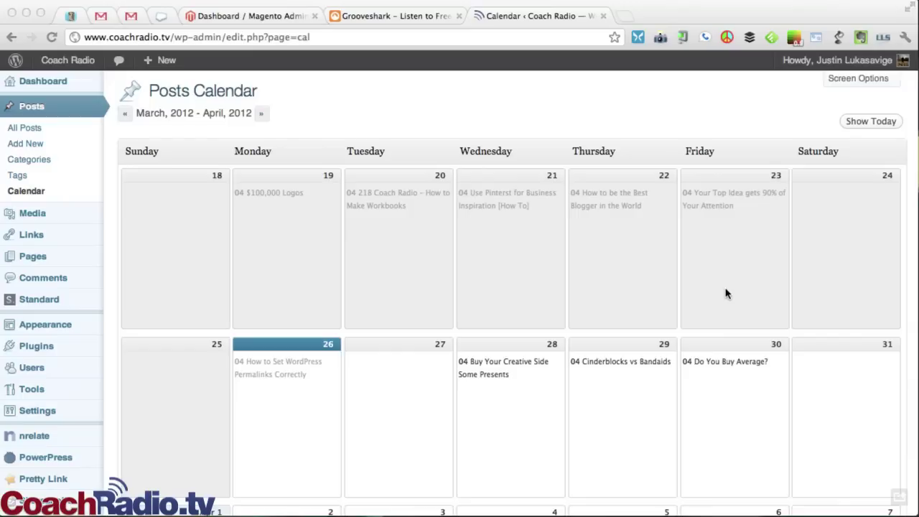
# - Open coachradio.tv in a new browser tab and go to the Radio post "218 Coach Radio – How to Make Workbooks"
pyautogui.click(358, 339)
pyautogui.moveTo(359, 347)
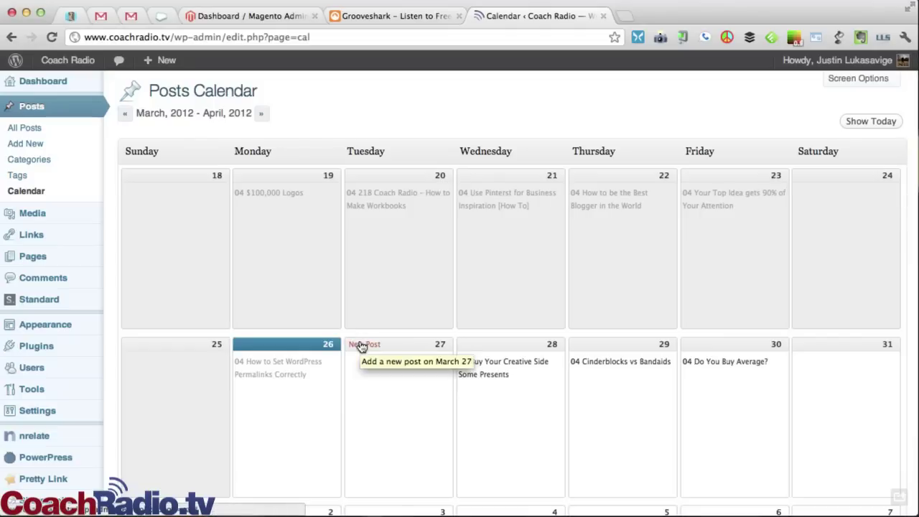
pyautogui.press('super+t')
pyautogui.write('coachradio.tv')
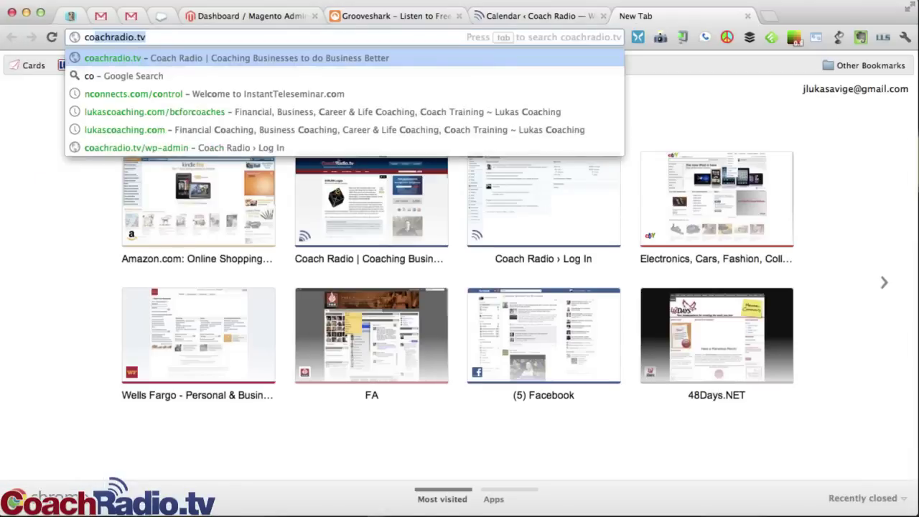
pyautogui.press('Return')
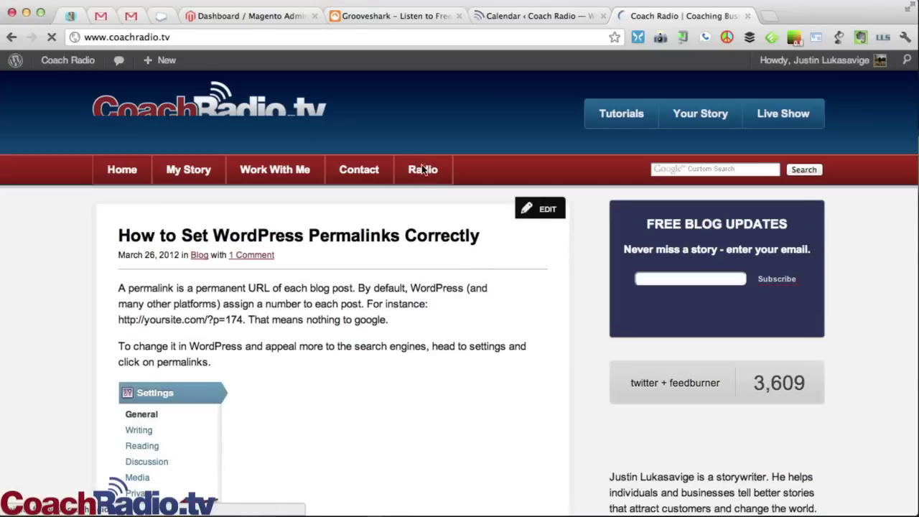
pyautogui.click(417, 171)
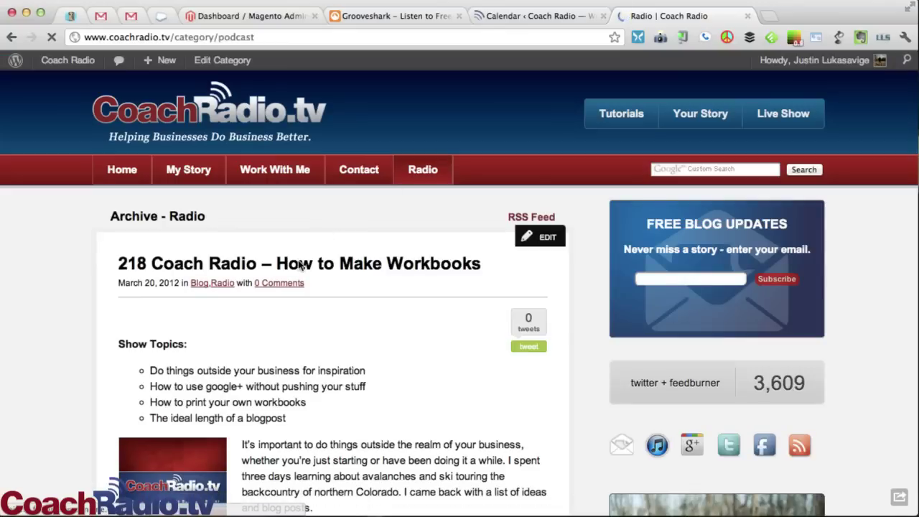
pyautogui.click(300, 265)
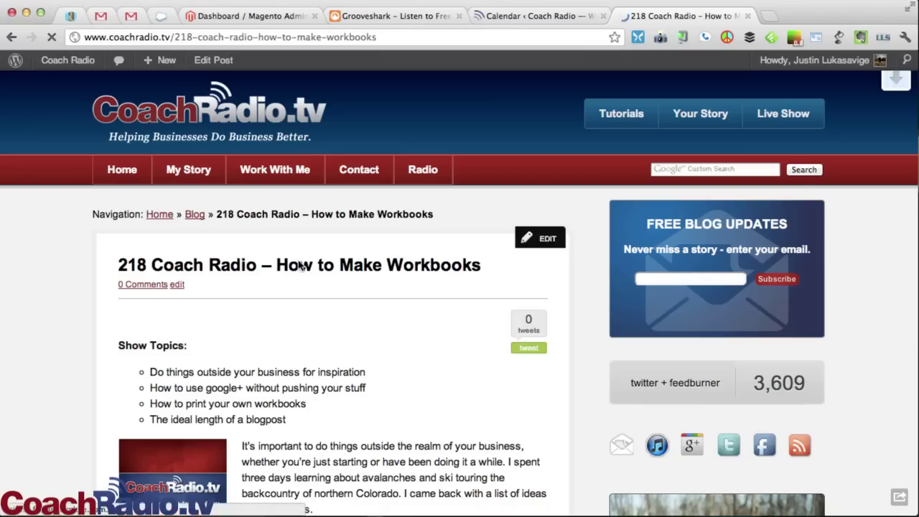
# - Examine the post's layout, including its listener questions, resource links, subscription section and audio player near the show topics
pyautogui.scroll(-2, 300, 265)
pyautogui.scroll(-5, 301, 266)
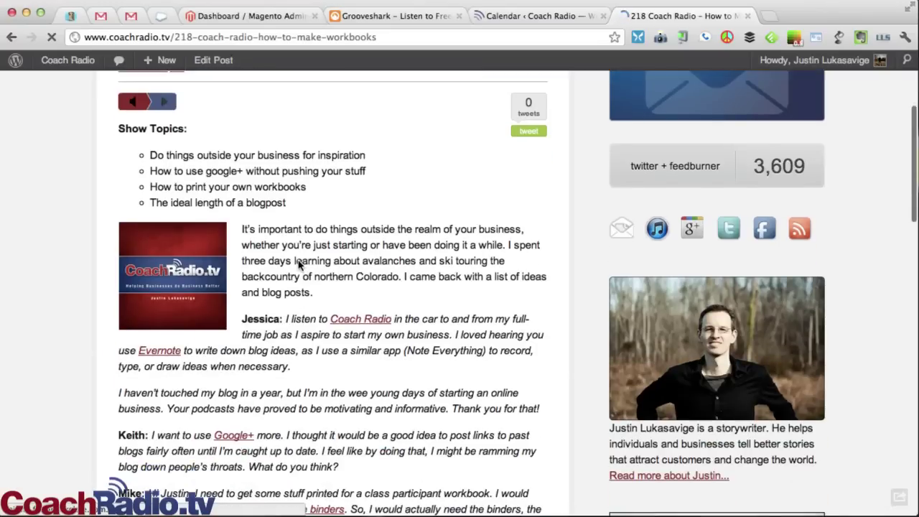
pyautogui.scroll(-6, 301, 265)
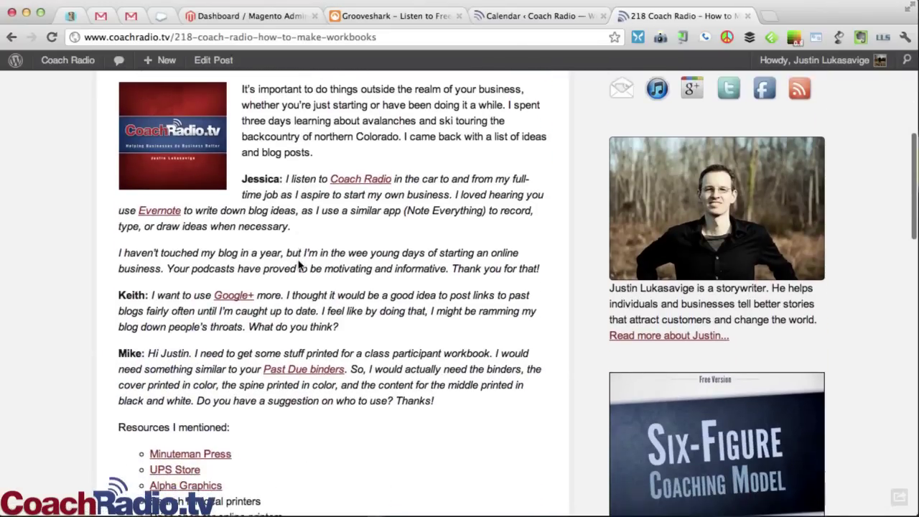
pyautogui.scroll(-6, 300, 266)
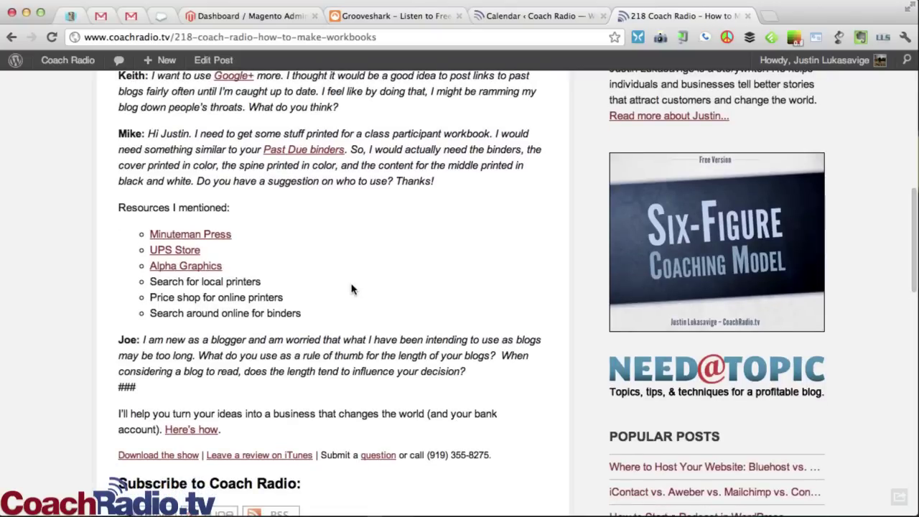
pyautogui.scroll(-2, 352, 278)
pyautogui.scroll(-2, 353, 279)
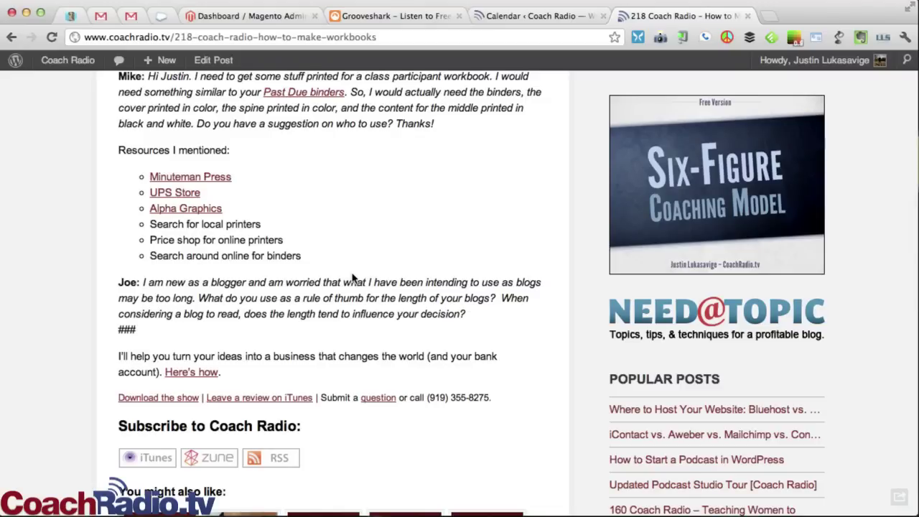
pyautogui.scroll(-4, 353, 279)
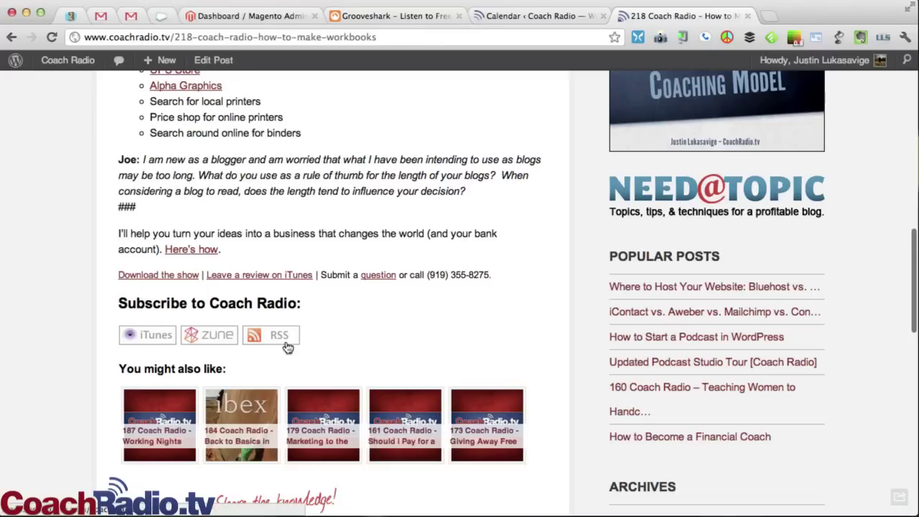
pyautogui.scroll(10, 352, 324)
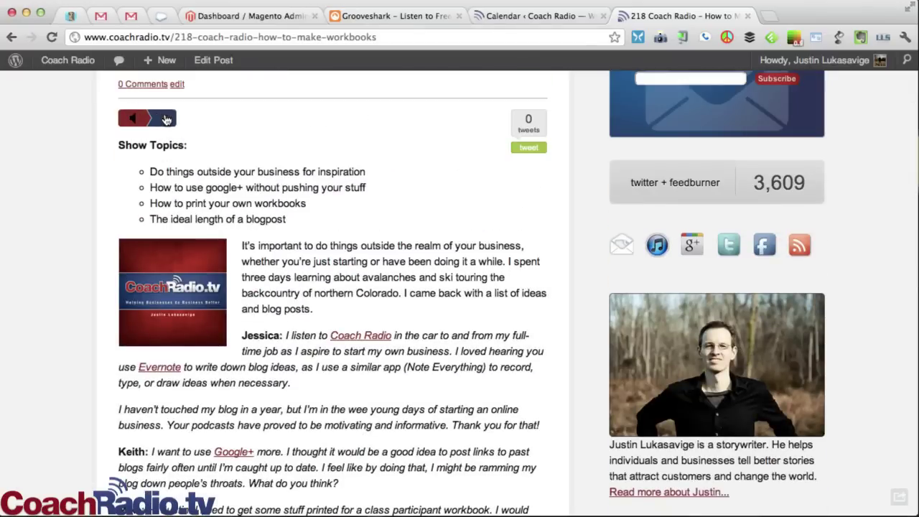
pyautogui.click(163, 118)
pyautogui.click(314, 118)
# - Return to the Posts Calendar and start a new post on March 27 titled "219 Coach Radio - Automating Social Media"
pyautogui.click(507, 17)
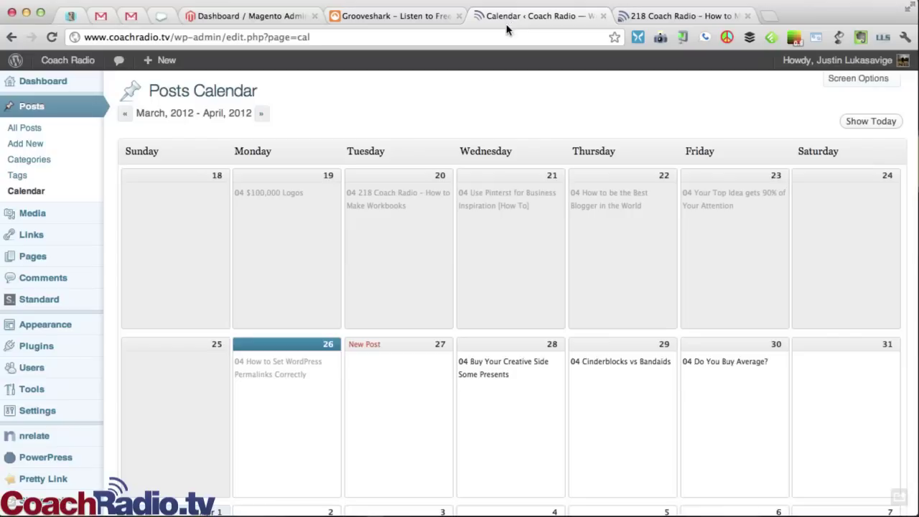
pyautogui.click(365, 346)
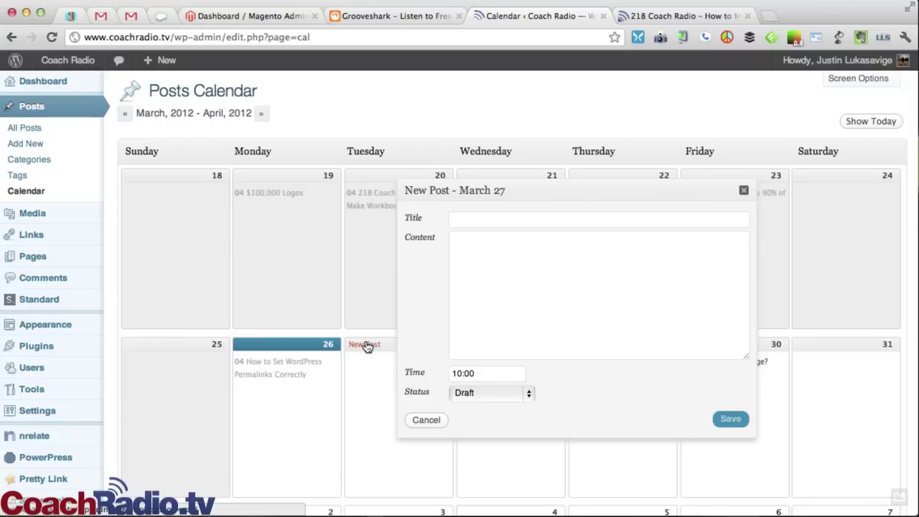
pyautogui.write('219')
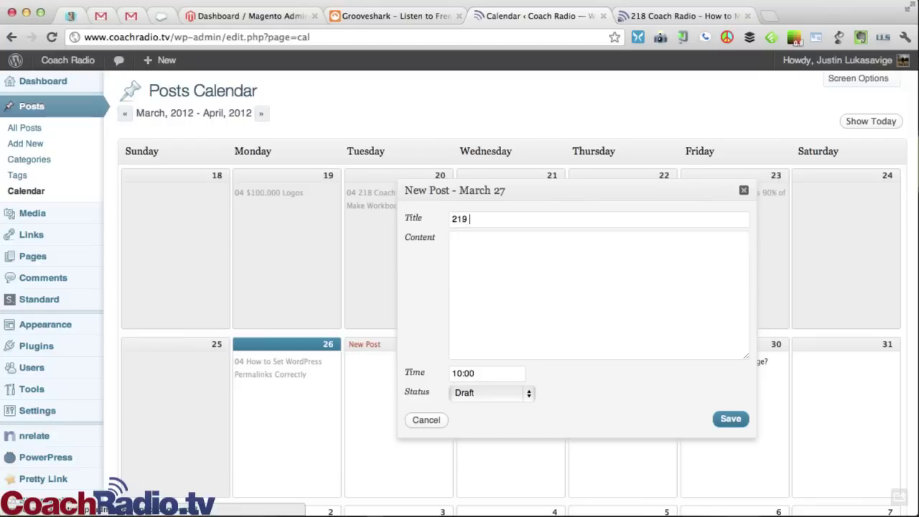
pyautogui.write(' Coach Radio - Automati')
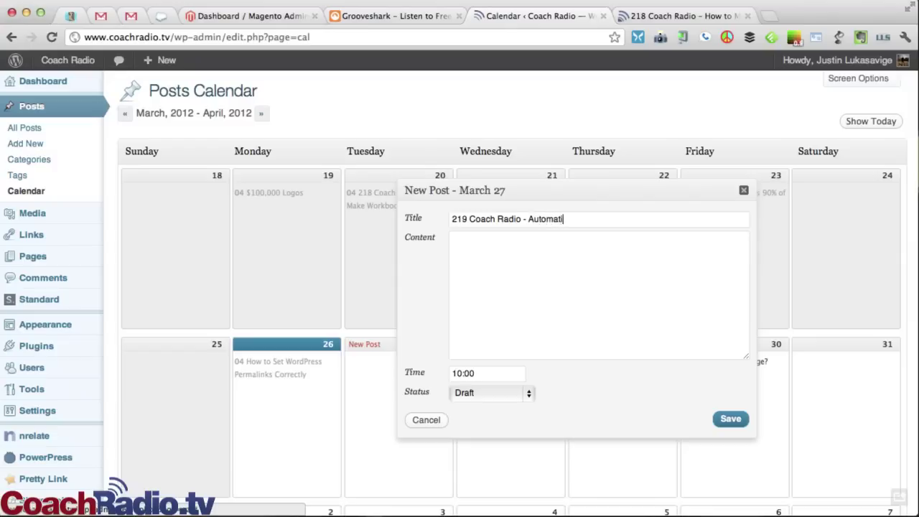
pyautogui.write('ng Social Media')
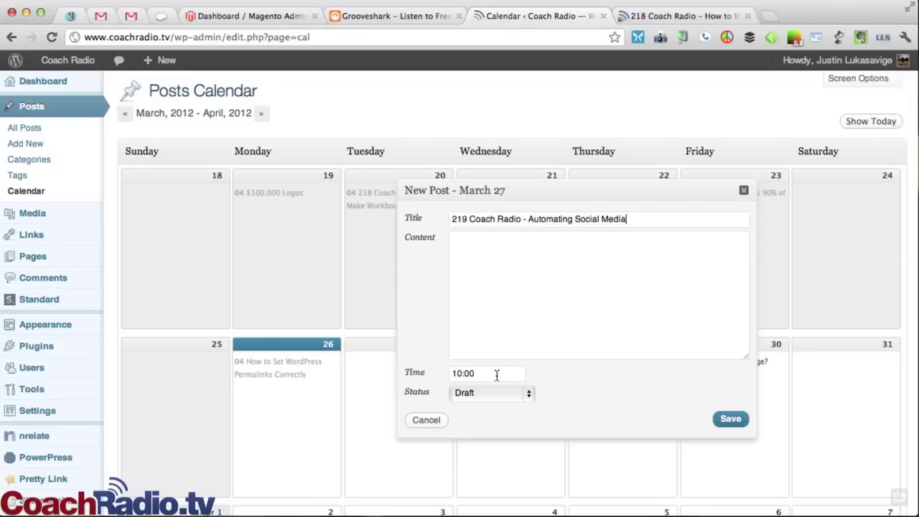
# - Set the new post's time to 04:00, save it and open it in the full post editor
pyautogui.click(497, 375)
pyautogui.click(517, 402)
pyautogui.click(513, 372)
pyautogui.scroll(7, 519, 394)
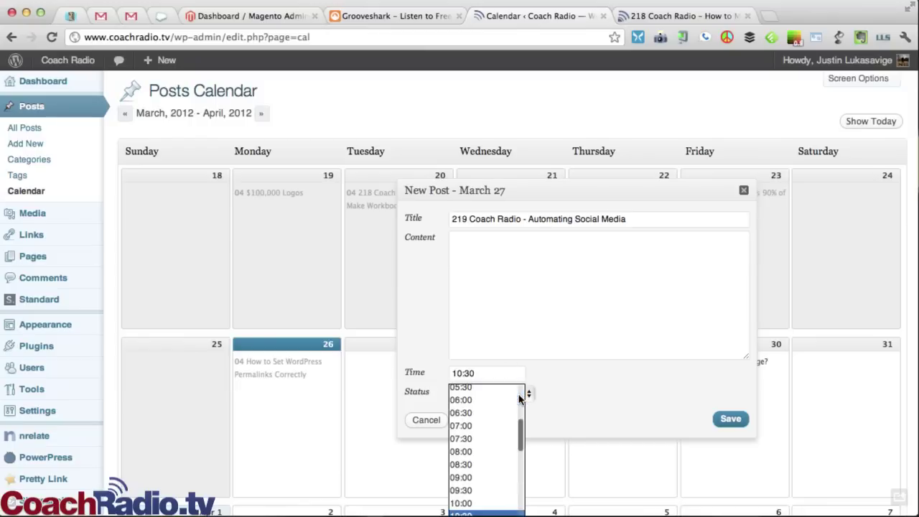
pyautogui.click(462, 475)
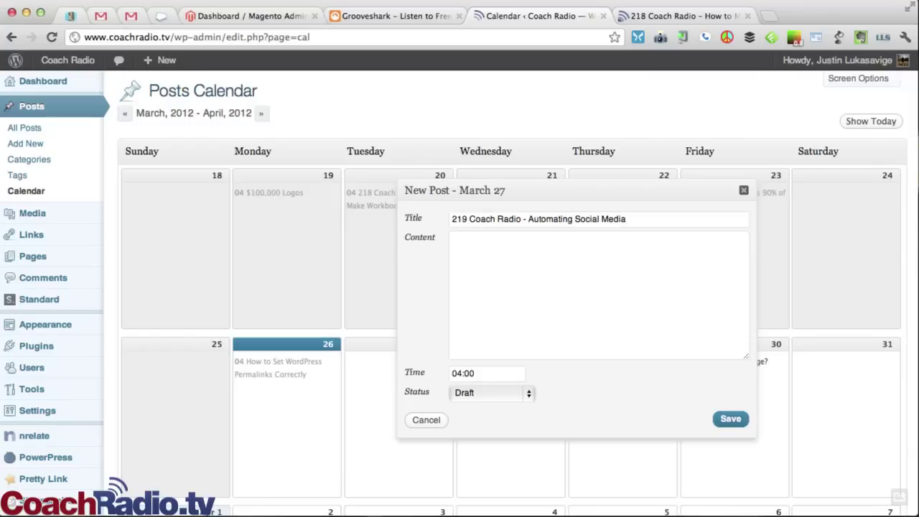
pyautogui.press('Return')
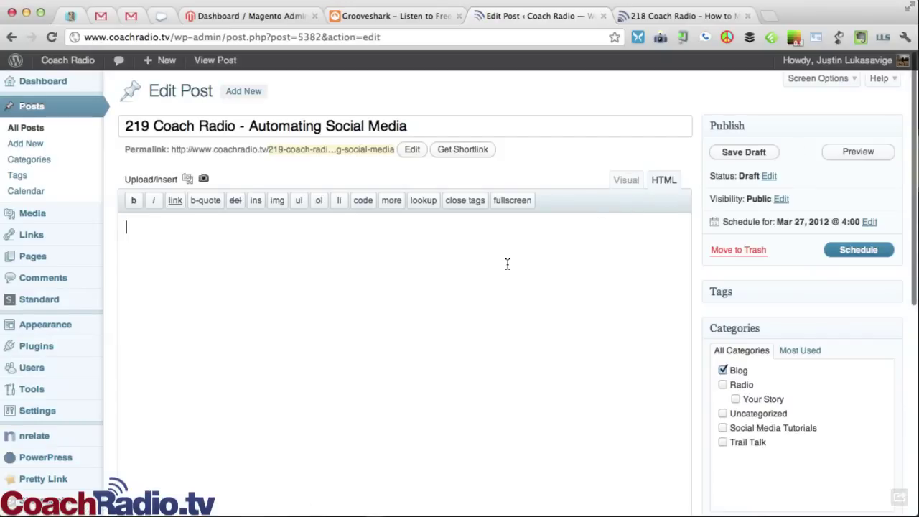
# - Insert the saved radio show-notes template into the empty HTML body of the post by expanding its snippet abbreviation
pyautogui.write('rradi')
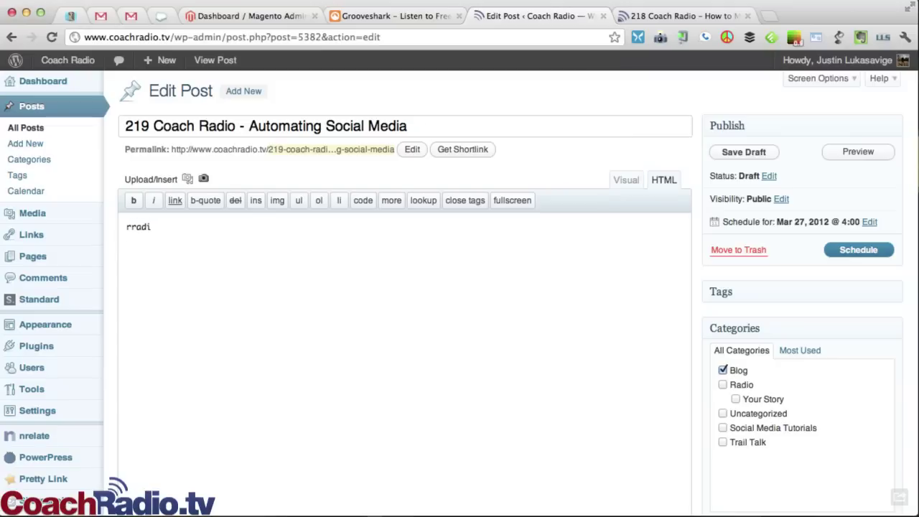
pyautogui.hotkey('ctrl', 'v')
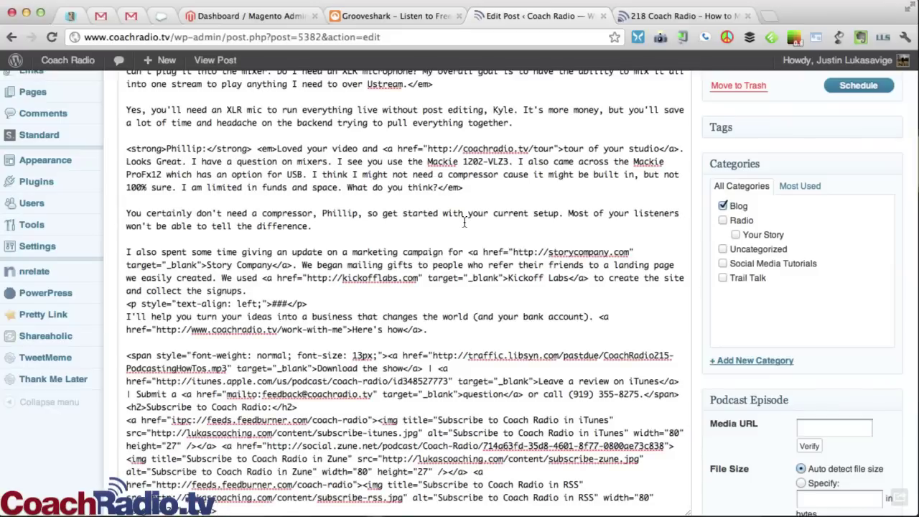
pyautogui.scroll(5, 465, 223)
pyautogui.scroll(-6, 464, 223)
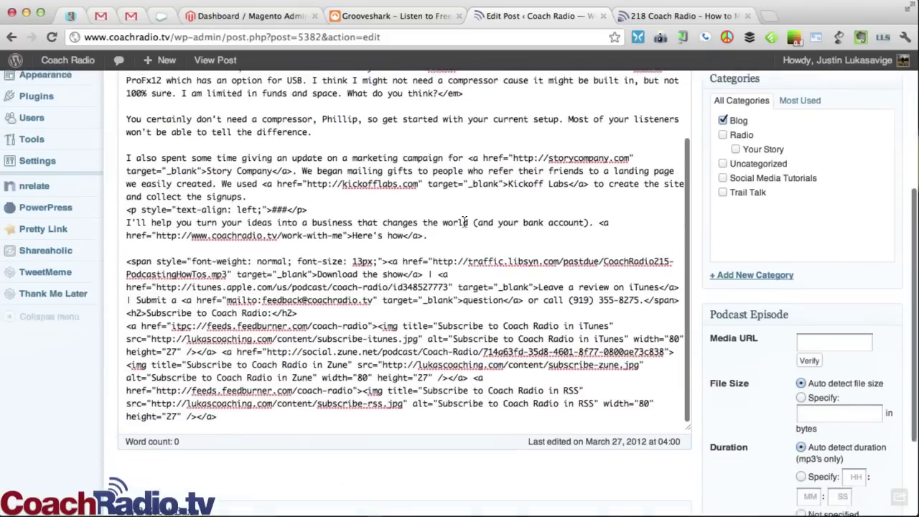
pyautogui.scroll(-1, 465, 223)
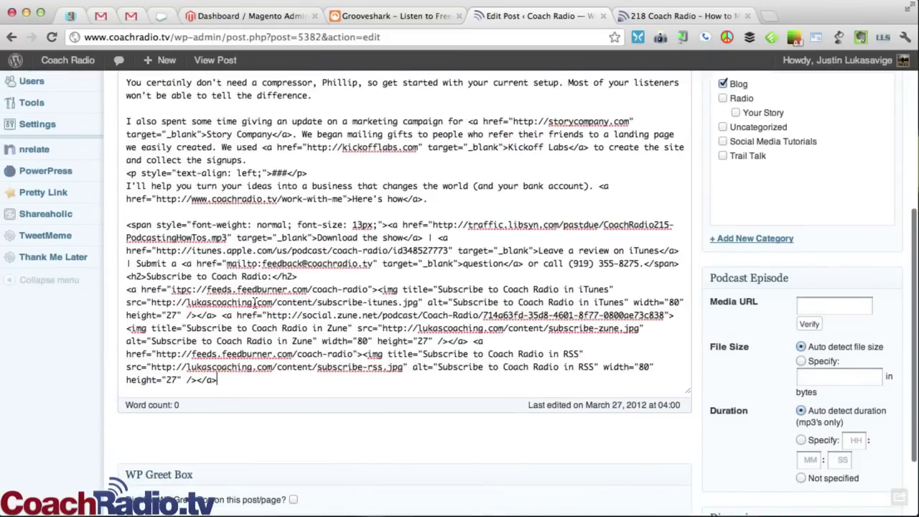
pyautogui.scroll(15, 599, 157)
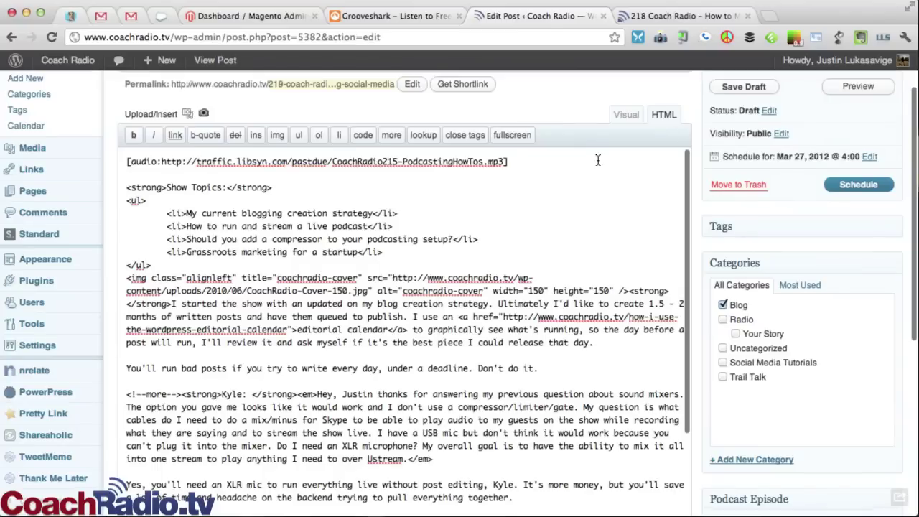
# - Switch the post body to visual editing and examine the template's audio line, show notes and subscription links
pyautogui.click(620, 115)
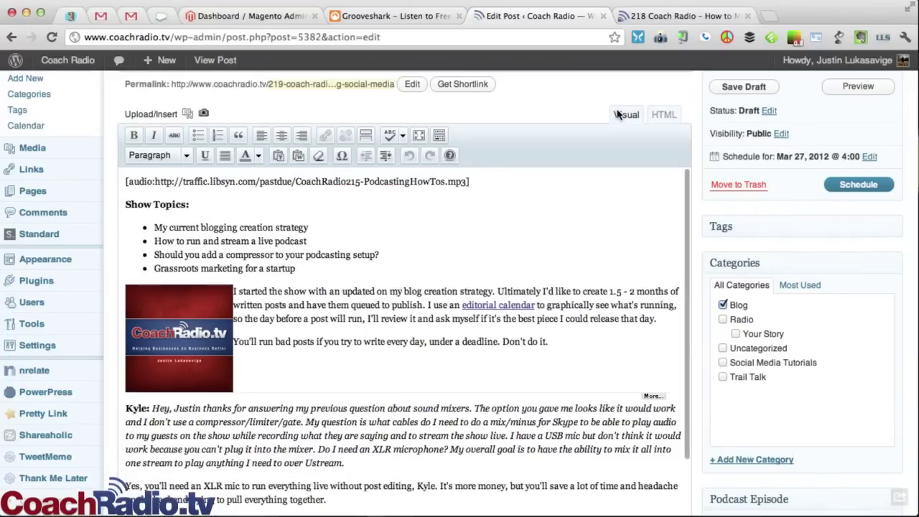
pyautogui.scroll(-2, 341, 246)
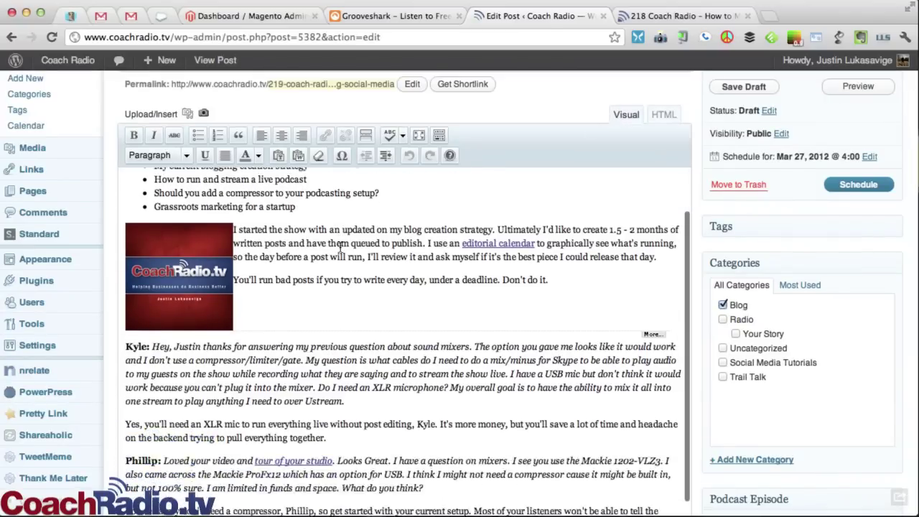
pyautogui.scroll(-7, 341, 246)
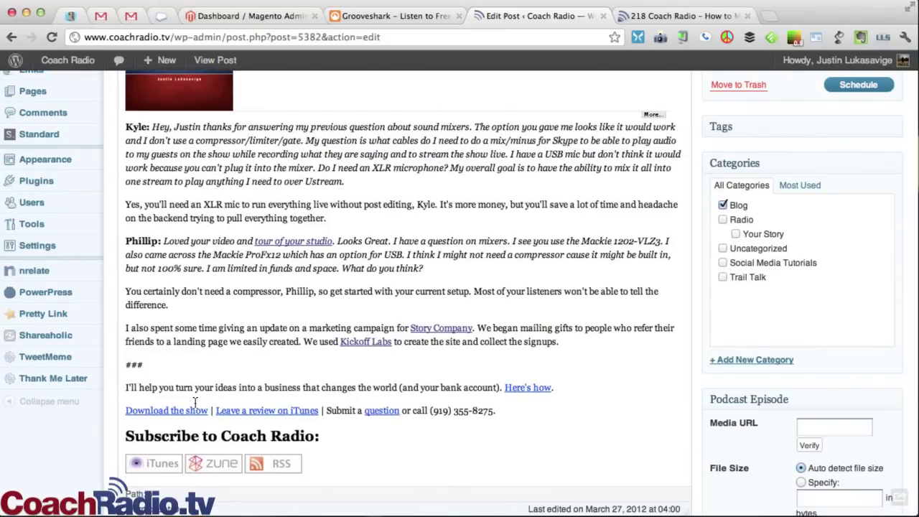
pyautogui.scroll(9, 181, 400)
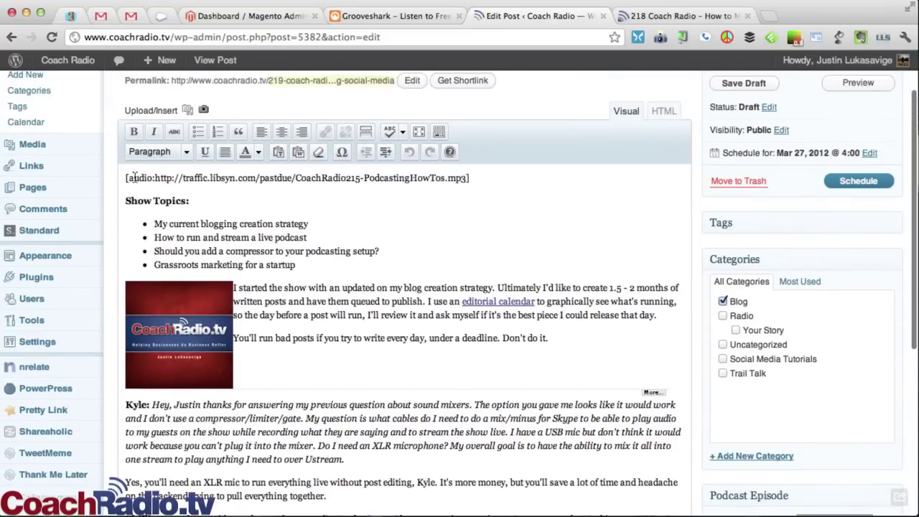
pyautogui.moveTo(123, 178); pyautogui.dragTo(470, 181)
pyautogui.click(471, 179)
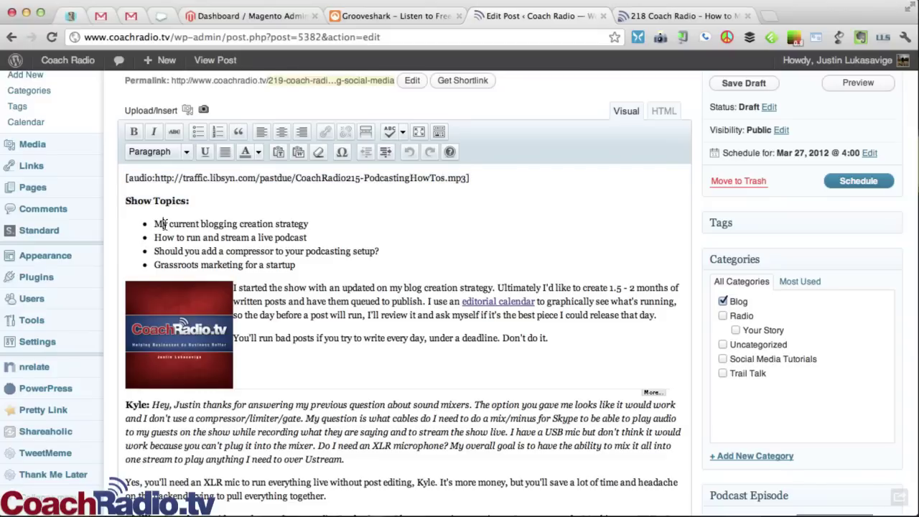
# - Replace the bulleted show topics with "M" and the show-notes paragraphs between the cover image and ### with "Typing"
pyautogui.moveTo(155, 224); pyautogui.dragTo(324, 261)
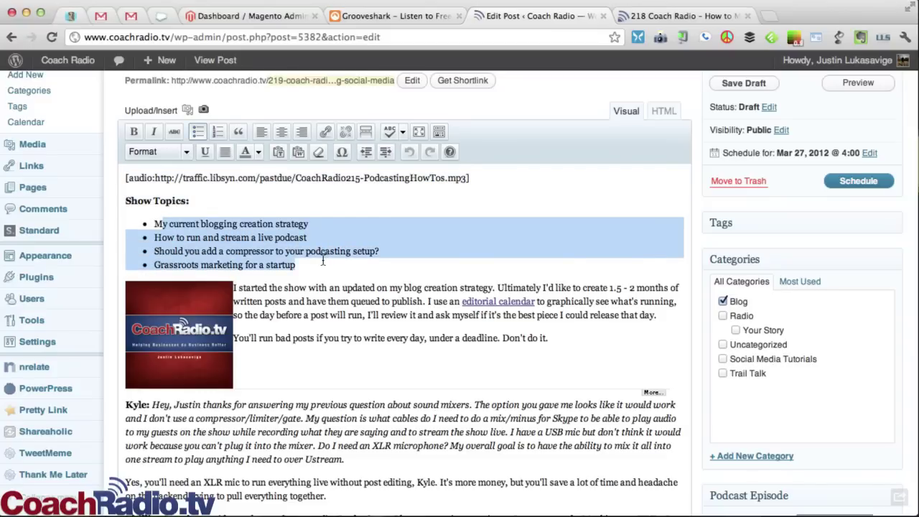
pyautogui.write('M')
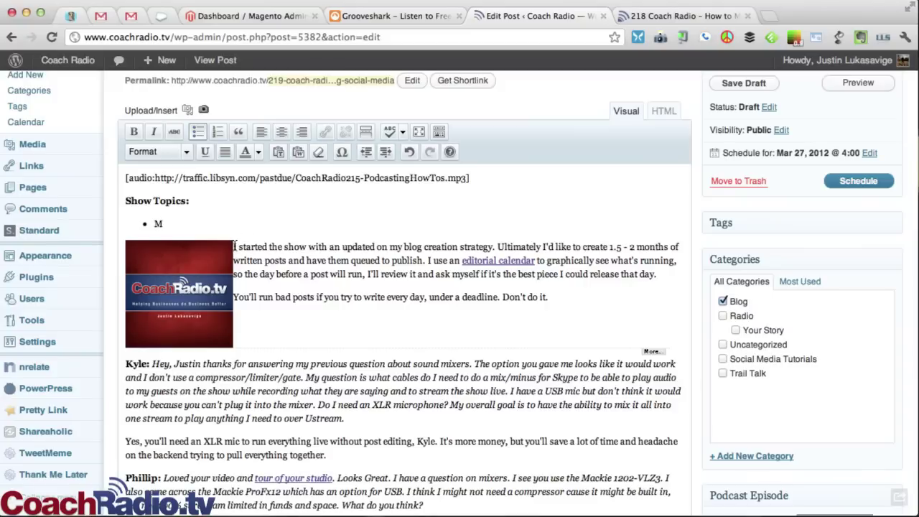
pyautogui.moveTo(234, 246); pyautogui.dragTo(564, 321)
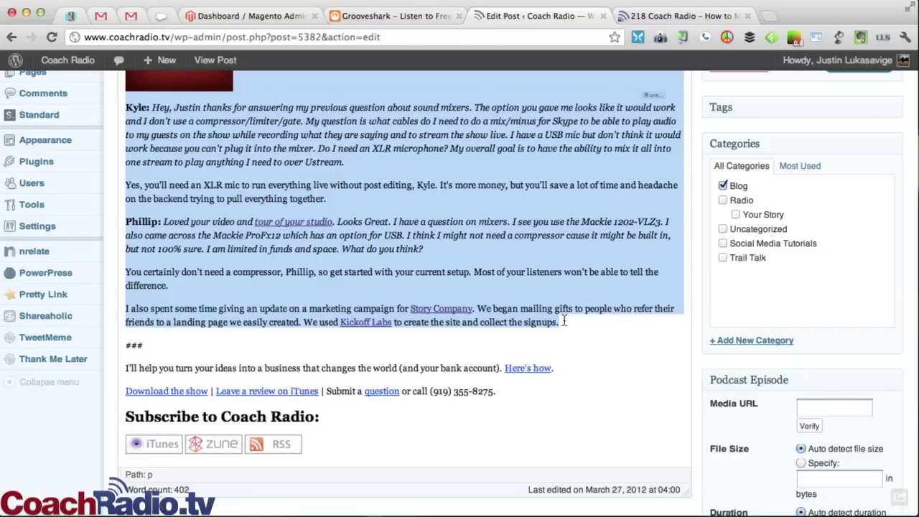
pyautogui.write('Typing')
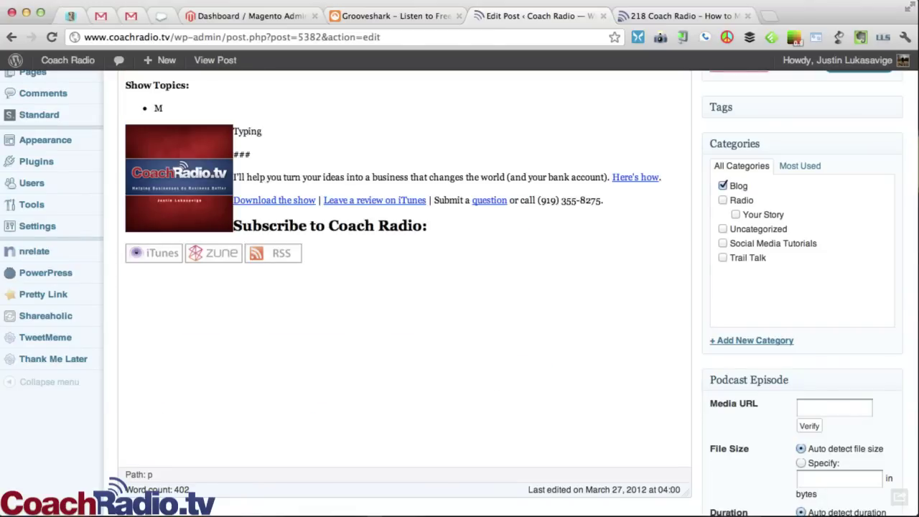
# - Switch to TextExpander, look through the saved snippets and their abbreviations in every group, and return to the post editor
pyautogui.scroll(3, 281, 140)
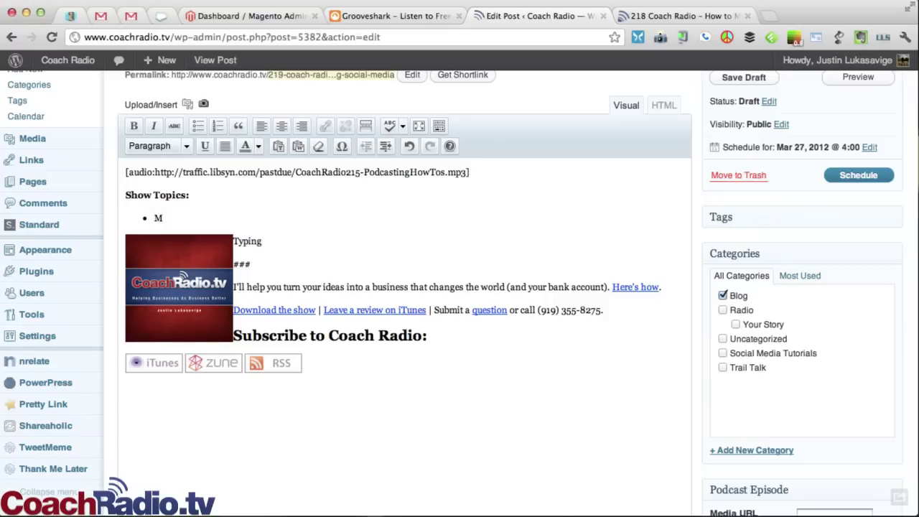
pyautogui.press('super+Tab')
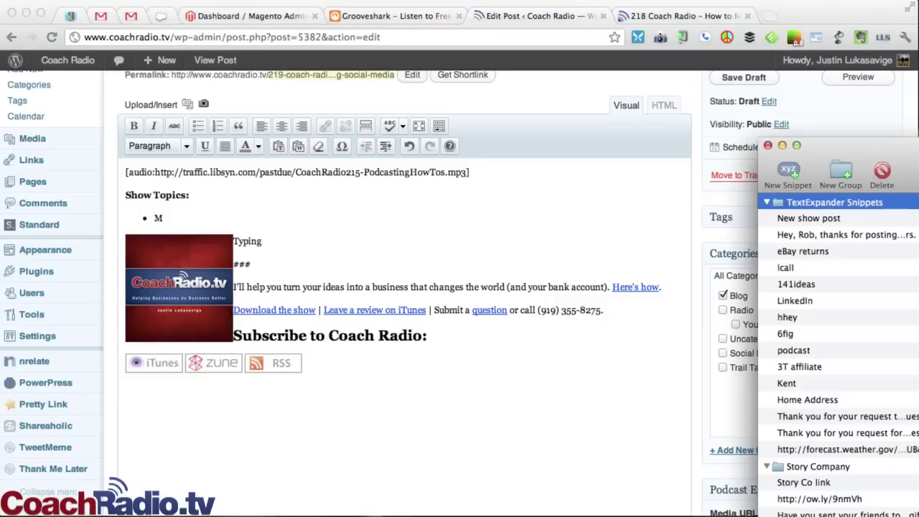
pyautogui.moveTo(918, 147); pyautogui.dragTo(319, 32)
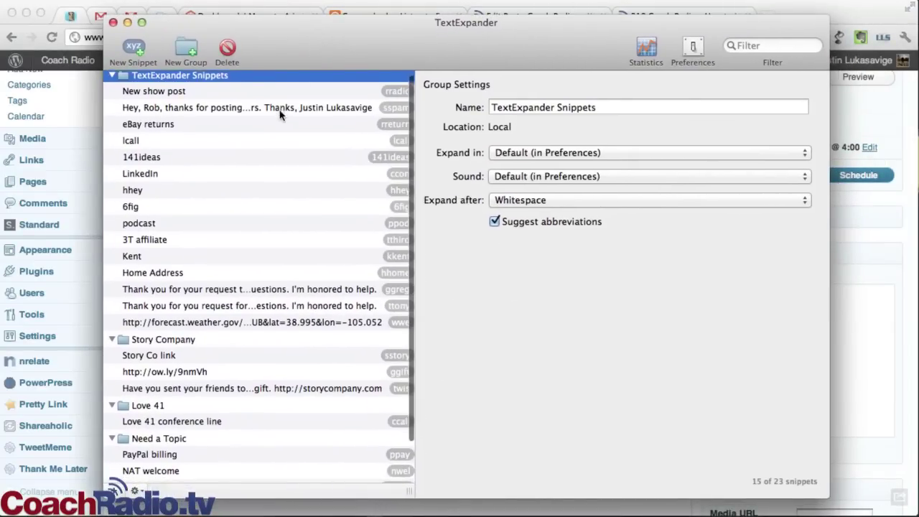
pyautogui.scroll(-2, 280, 115)
pyautogui.scroll(2, 280, 115)
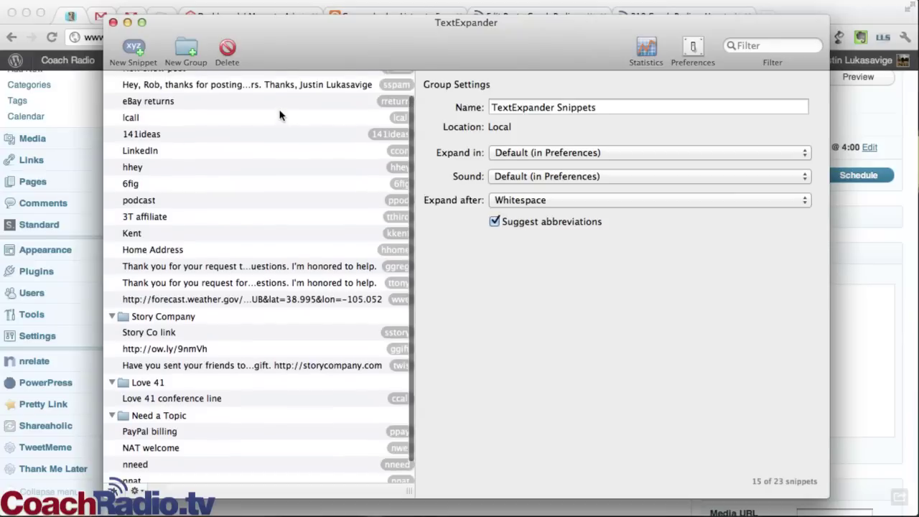
pyautogui.scroll(-2, 280, 115)
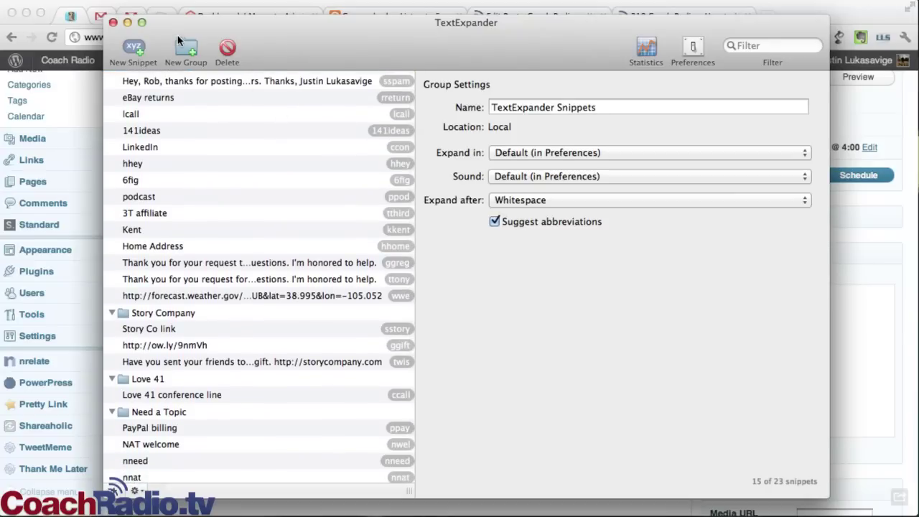
pyautogui.press('super+Tab')
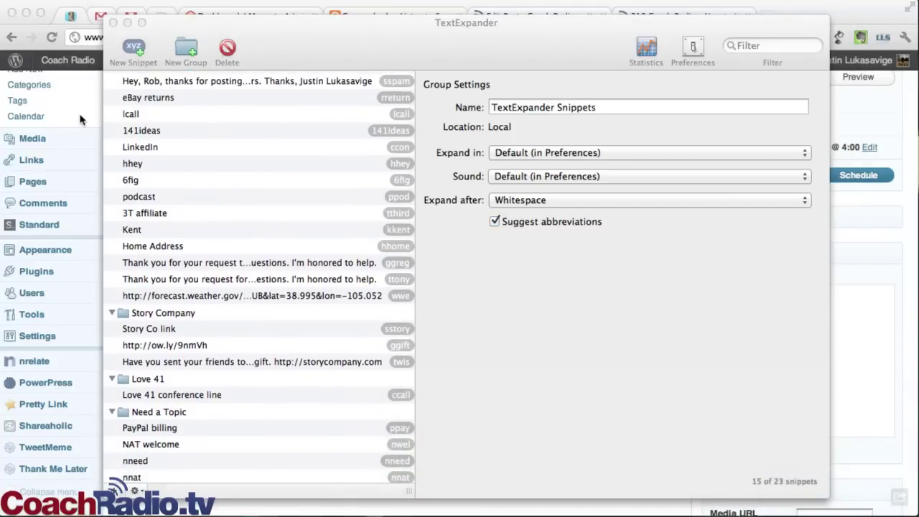
pyautogui.click(83, 119)
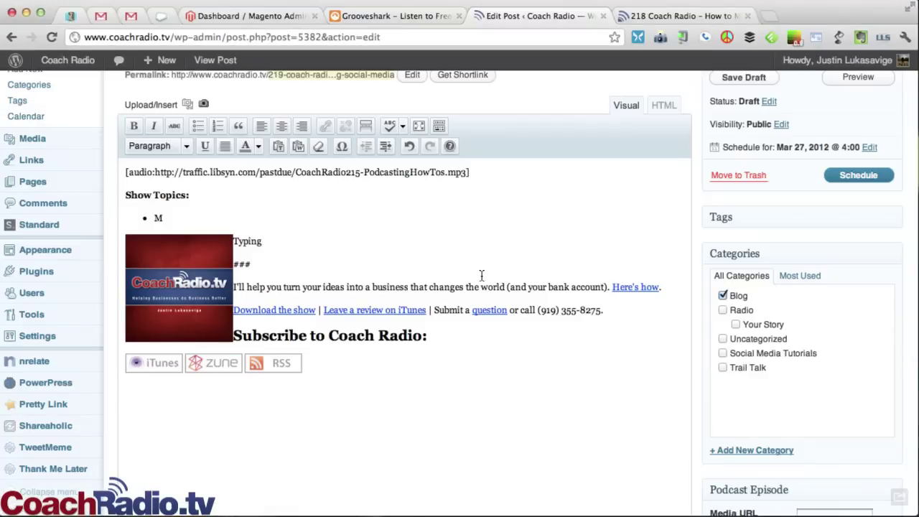
# - Add the "Blog to grow your business" block below the subscription links in the post's HTML by expanding the nneed snippet
pyautogui.click(665, 107)
pyautogui.scroll(-4, 463, 323)
pyautogui.click(225, 381)
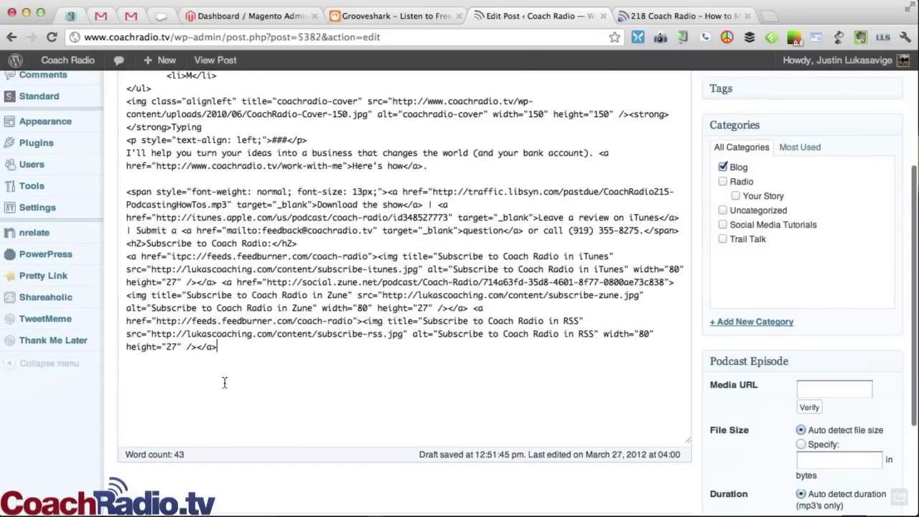
pyautogui.press('Return')
pyautogui.press('Return')
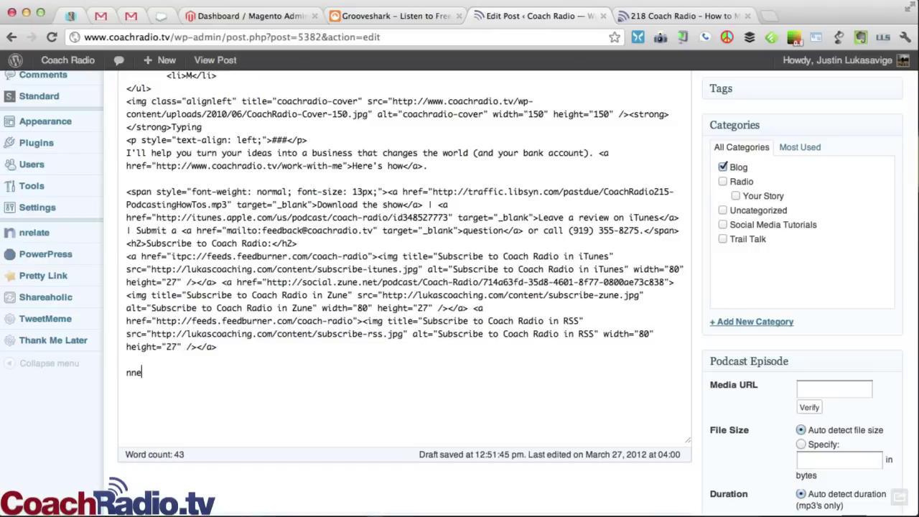
pyautogui.write('nne')
# - Check the "Blog to grow your business" block in the visual editor and in a preview of the post
pyautogui.scroll(10, 441, 242)
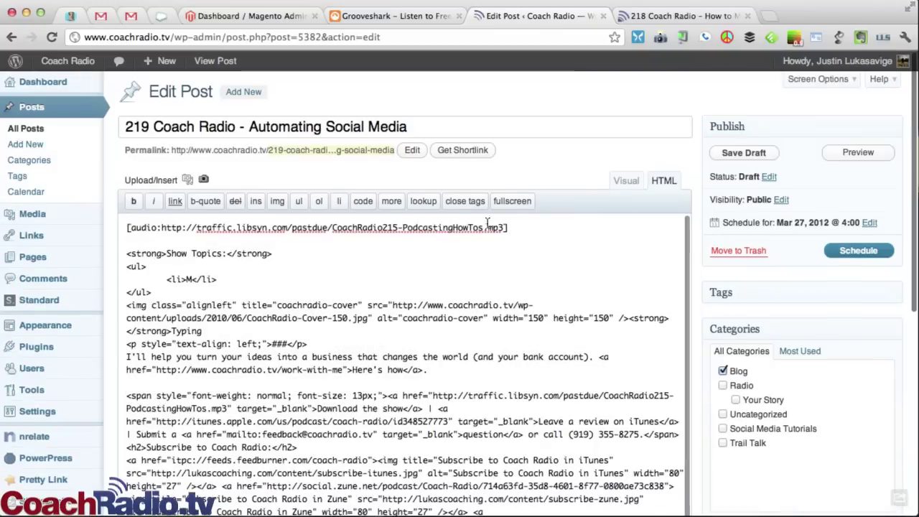
pyautogui.click(631, 181)
pyautogui.scroll(-3, 422, 299)
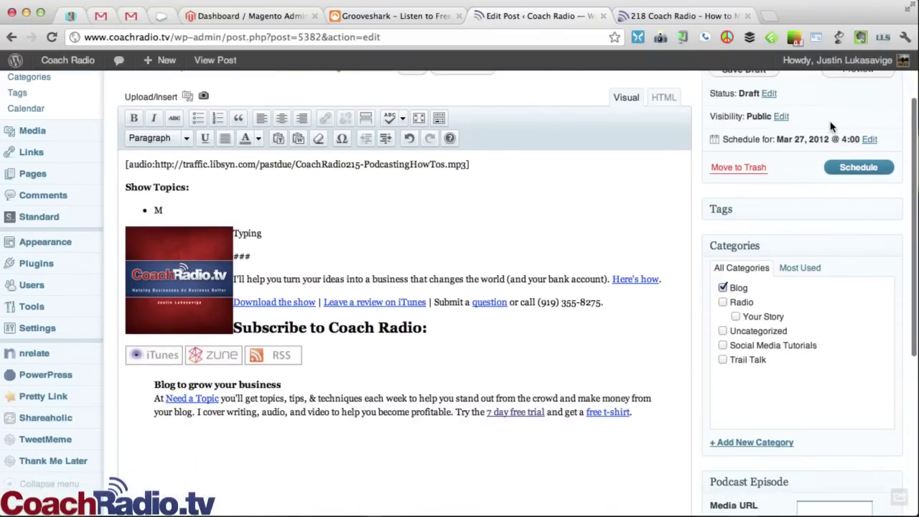
pyautogui.scroll(1, 834, 127)
pyautogui.click(859, 83)
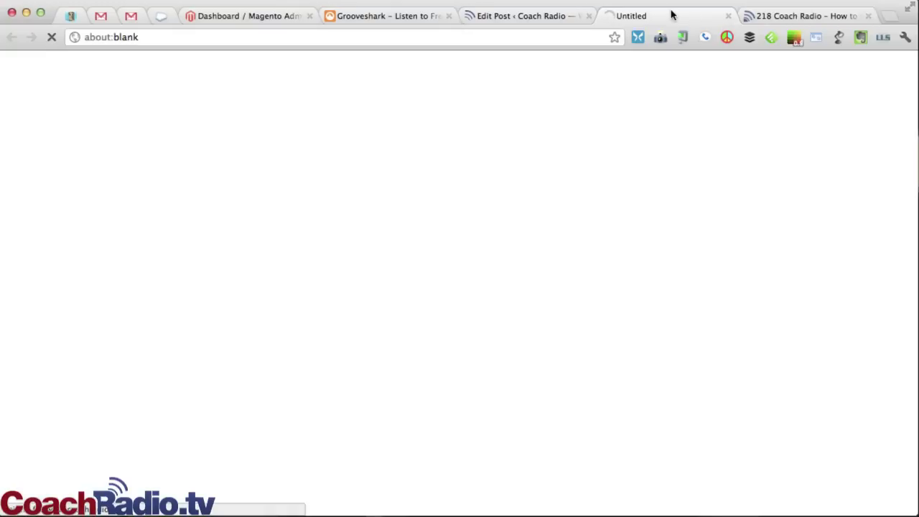
pyautogui.scroll(-10, 384, 322)
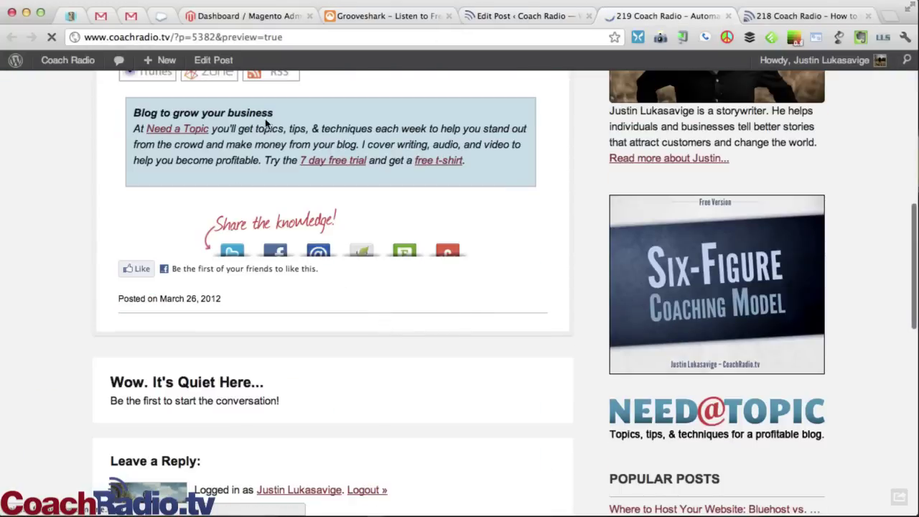
# - Replace the "Blog to grow your business" blockquote in the post's HTML with the saved signature image and Need a Topic browsing note
pyautogui.click(507, 17)
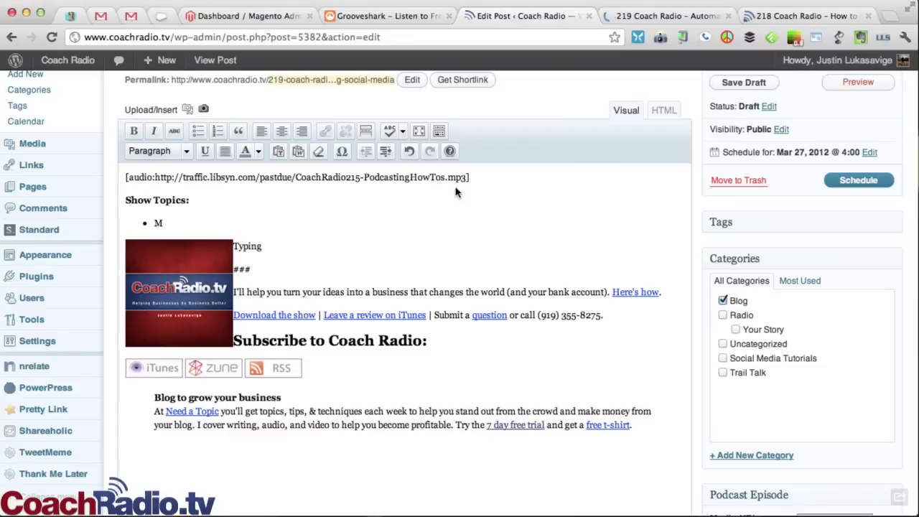
pyautogui.click(655, 110)
pyautogui.scroll(-5, 487, 387)
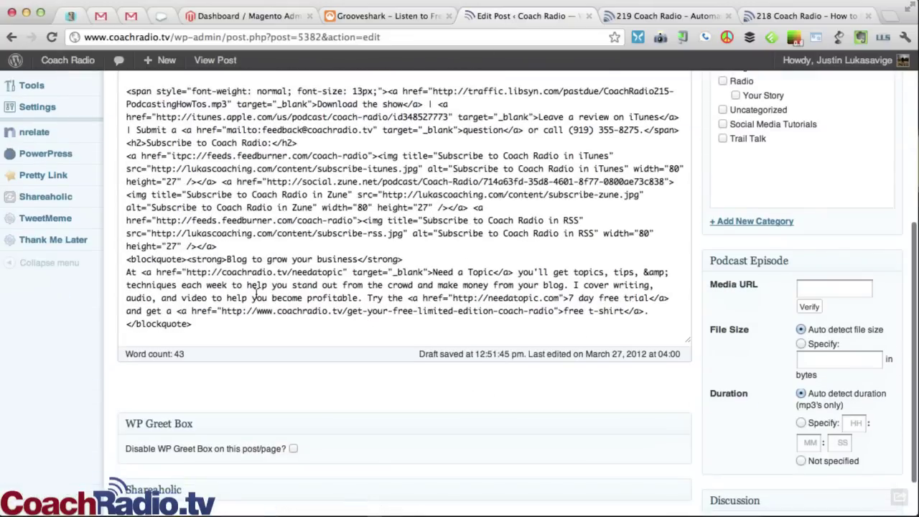
pyautogui.moveTo(209, 325); pyautogui.dragTo(112, 259)
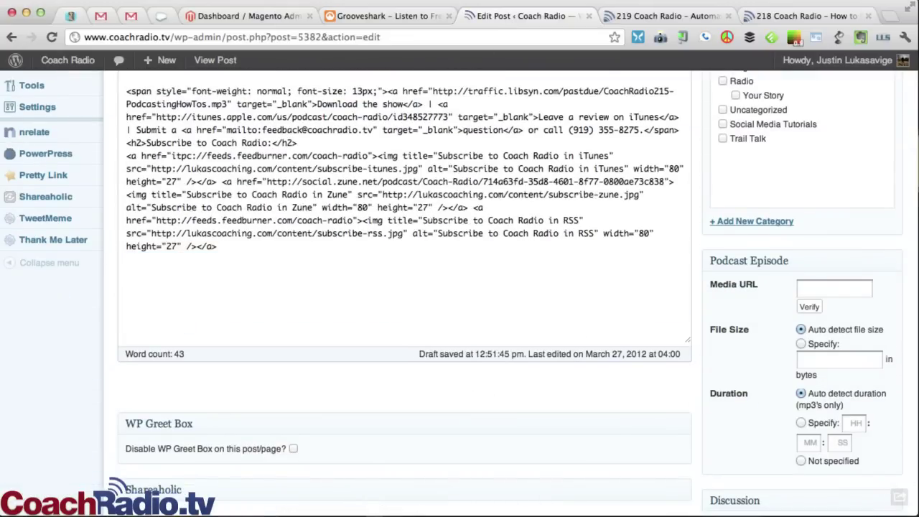
pyautogui.write('nnv')
pyautogui.press('BackSpace')
pyautogui.press('BackSpace')
pyautogui.press('BackSpace')
pyautogui.press('super+v')
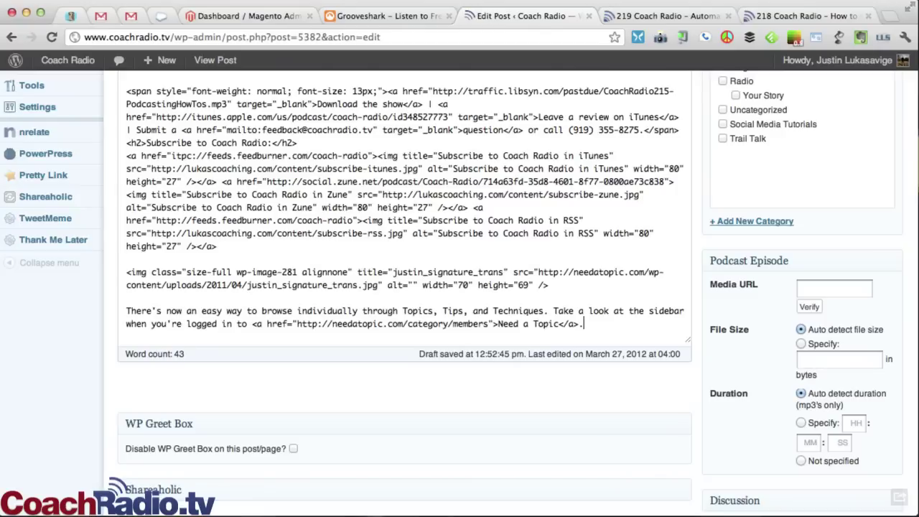
# - Preview the updated post and examine the signature and the Need a Topic note below the subscription buttons
pyautogui.scroll(5, 810, 143)
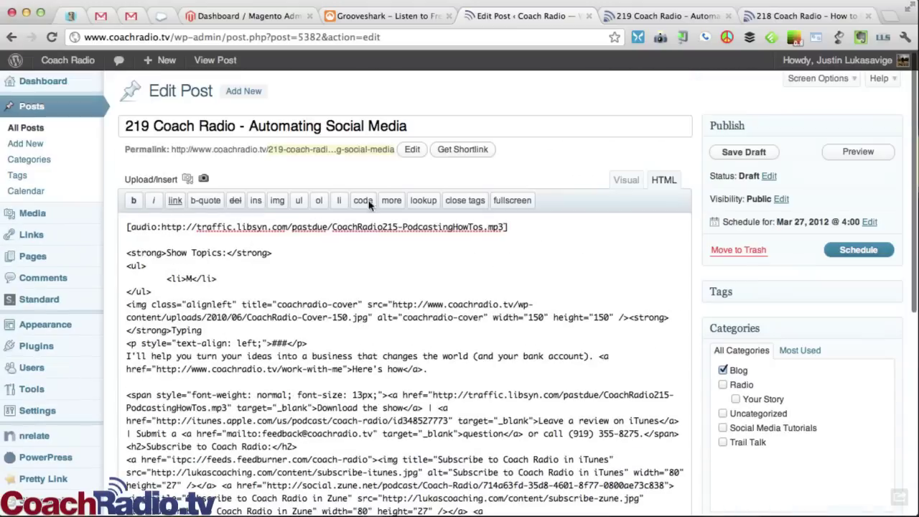
pyautogui.click(839, 160)
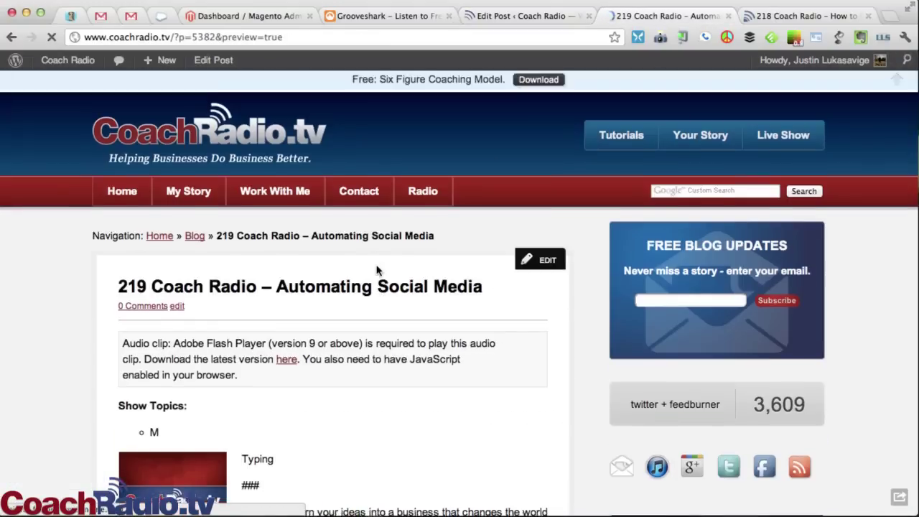
pyautogui.scroll(-5, 377, 270)
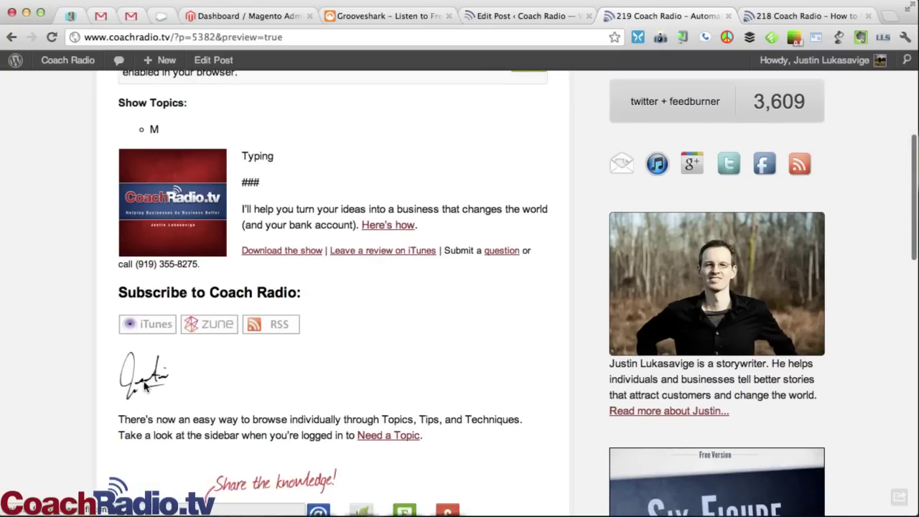
pyautogui.moveTo(429, 438); pyautogui.dragTo(212, 367)
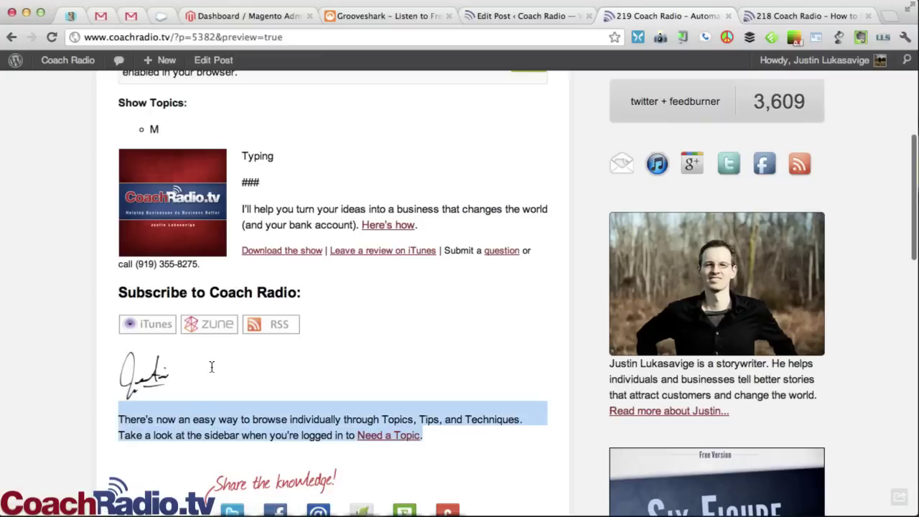
pyautogui.click(212, 367)
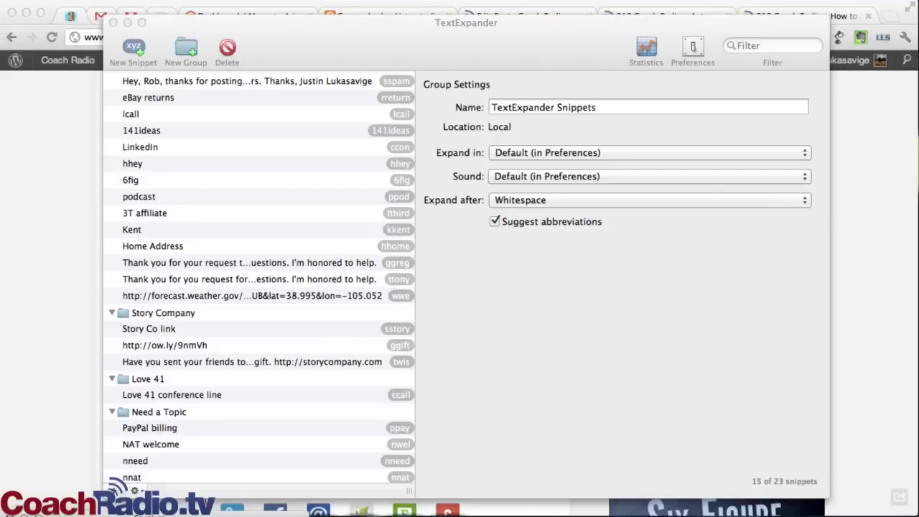
# - Switch to TextExpander and view its usage statistics
pyautogui.moveTo(350, 215); pyautogui.dragTo(369, 154)
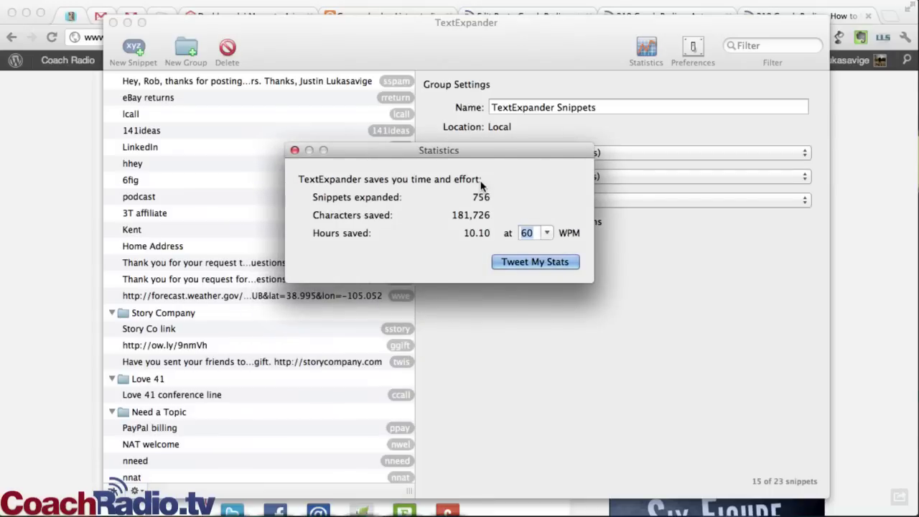